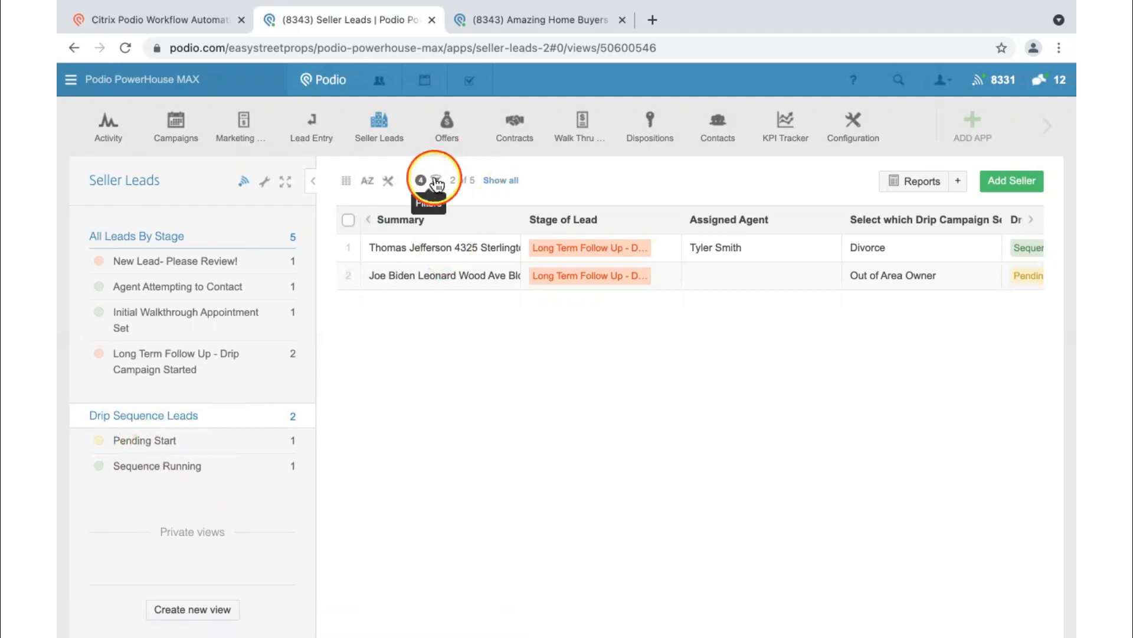
Review the Drip Sequence Status filters and preview a report counting leads per "Select which Drip Campaign Sequence to start", without saving it.
left_click(436, 182)
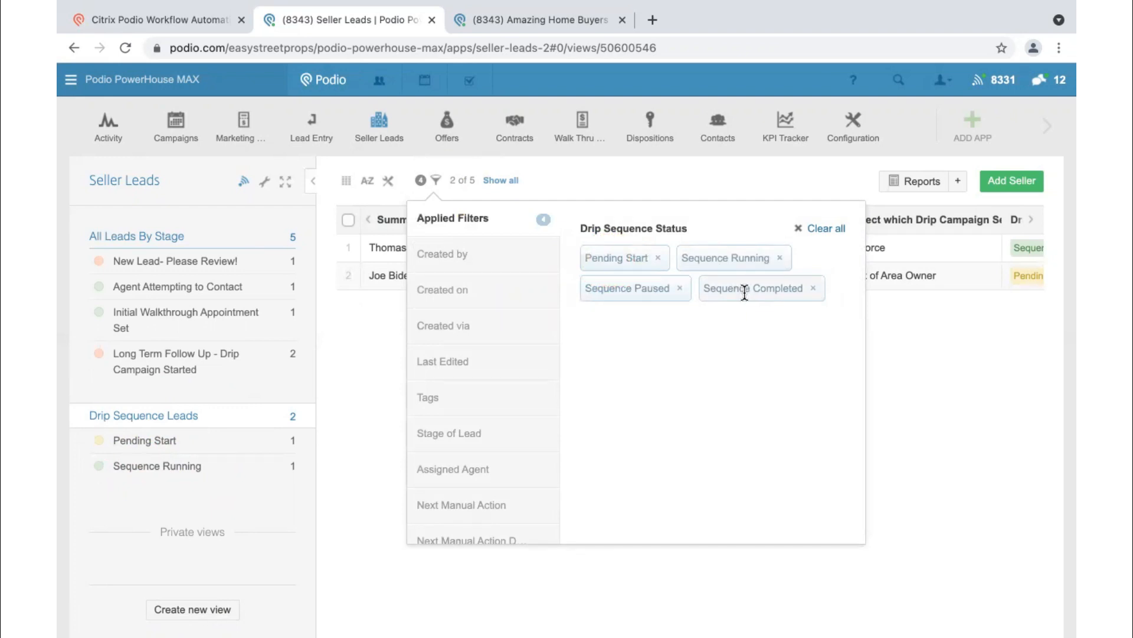
left_click(690, 180)
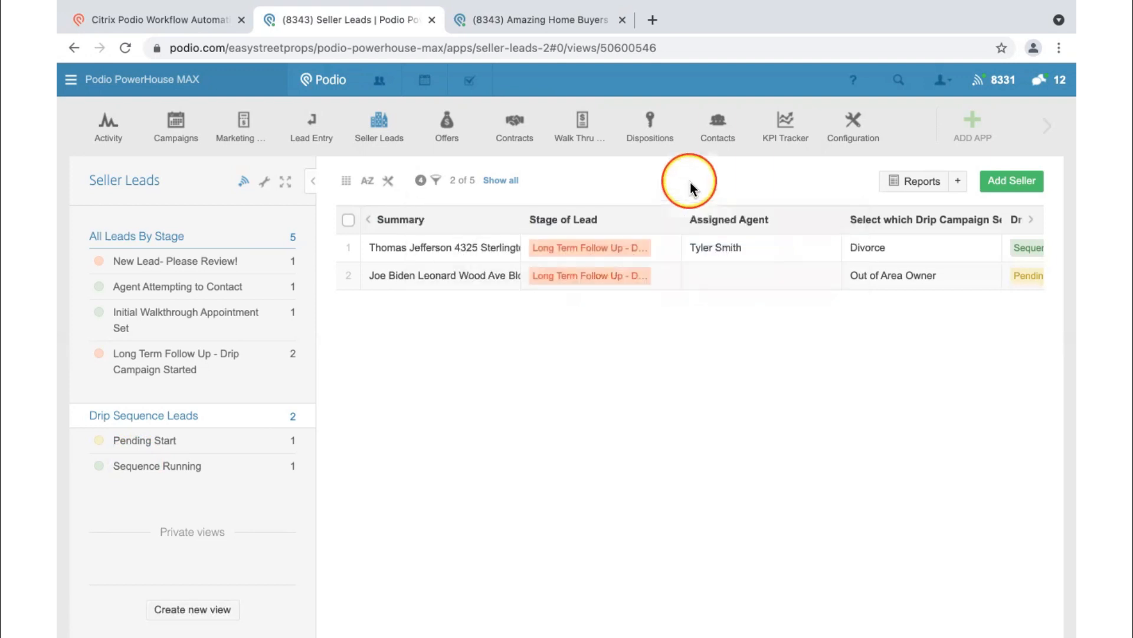
left_click(958, 184)
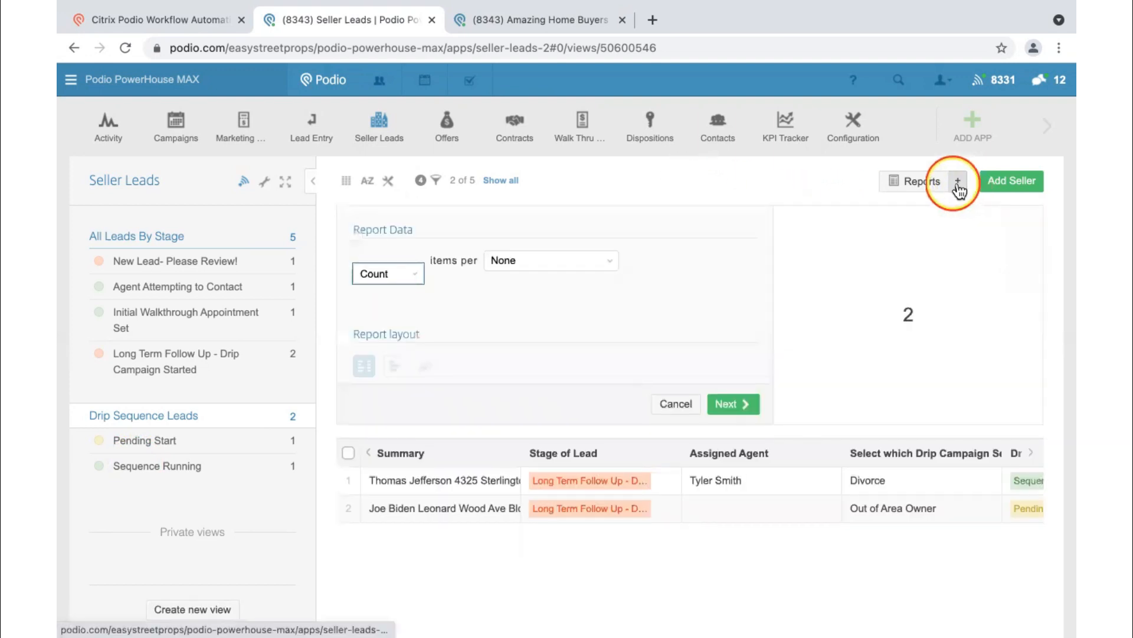
left_click(541, 260)
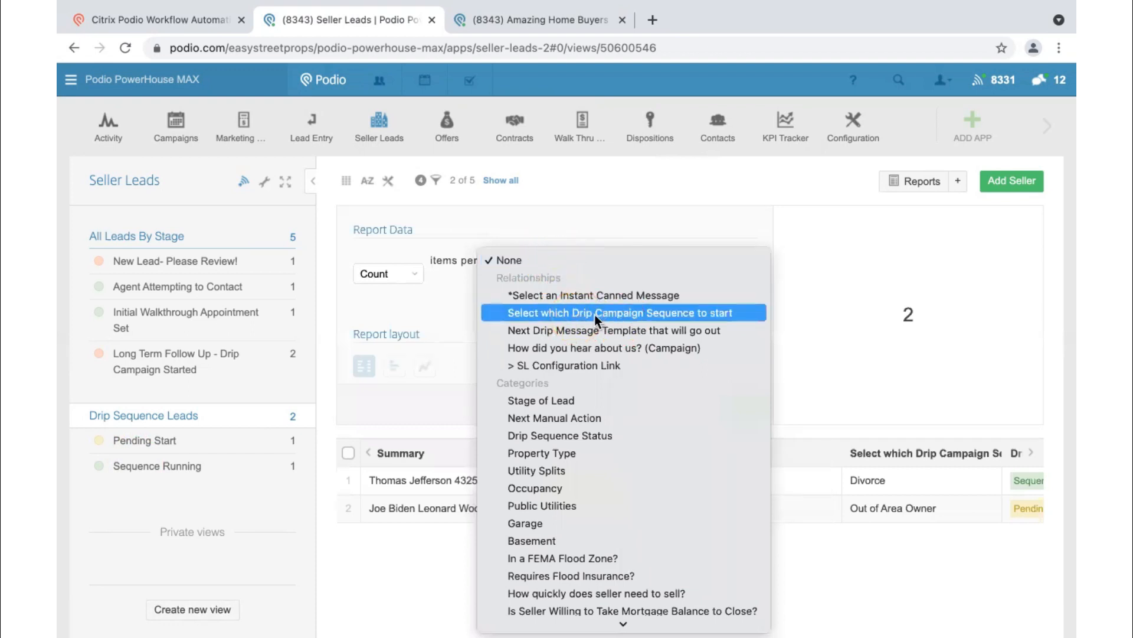
left_click(665, 314)
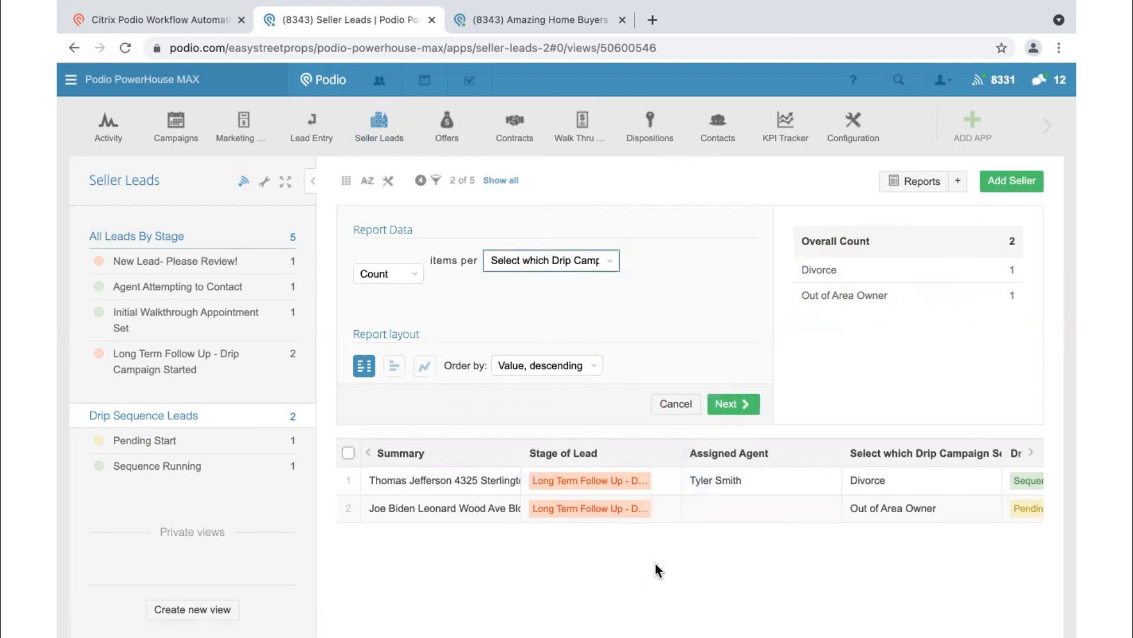
left_click(676, 406)
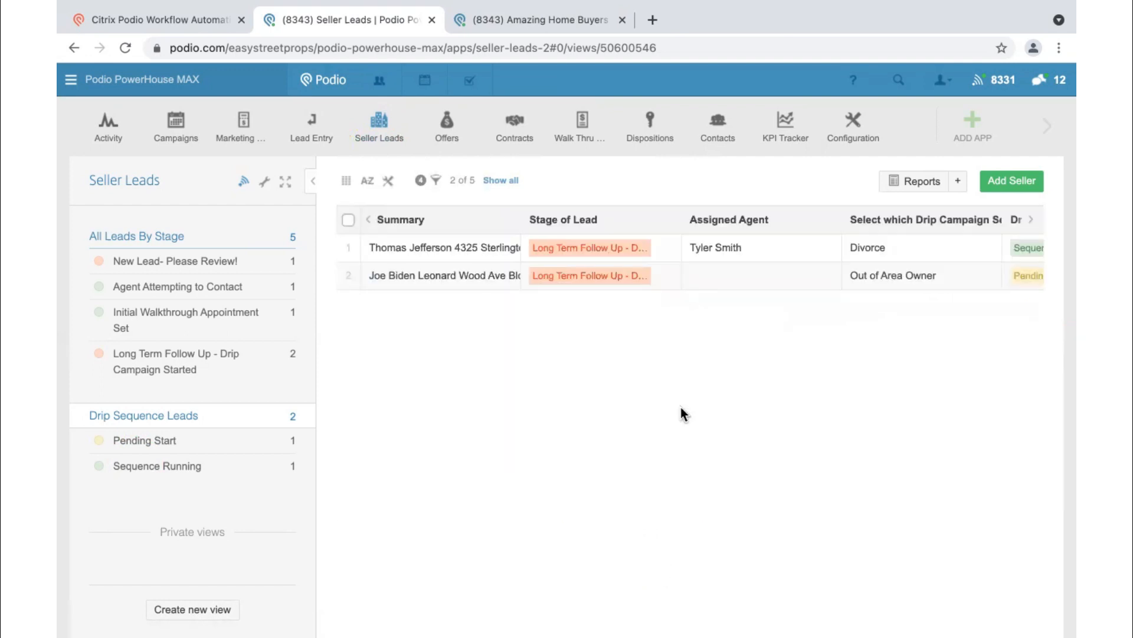
Open the Drip Sequence Tracker app and examine each sequence's number of message events, total days and how many leads have used it.
left_click(1047, 126)
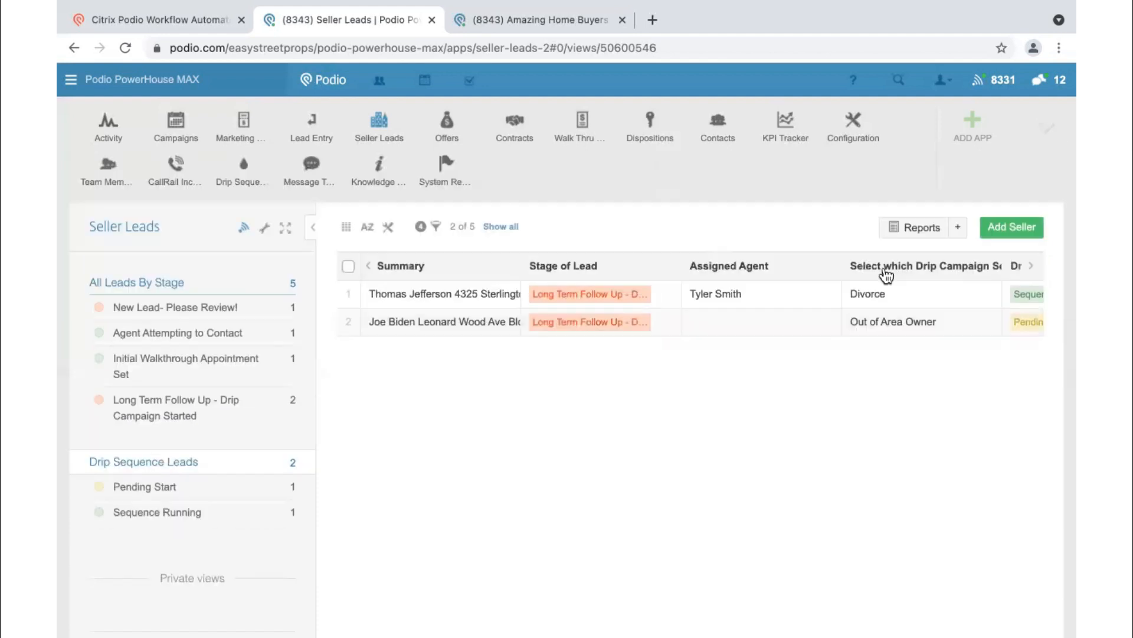
left_click(242, 177)
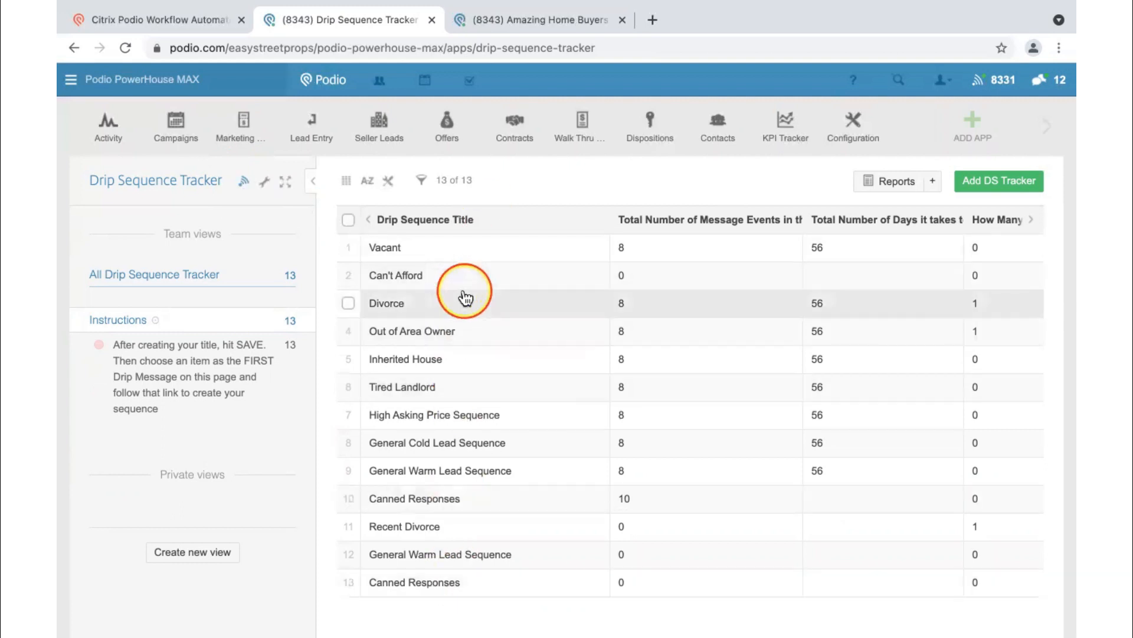
scroll(460, 296, "right", 3)
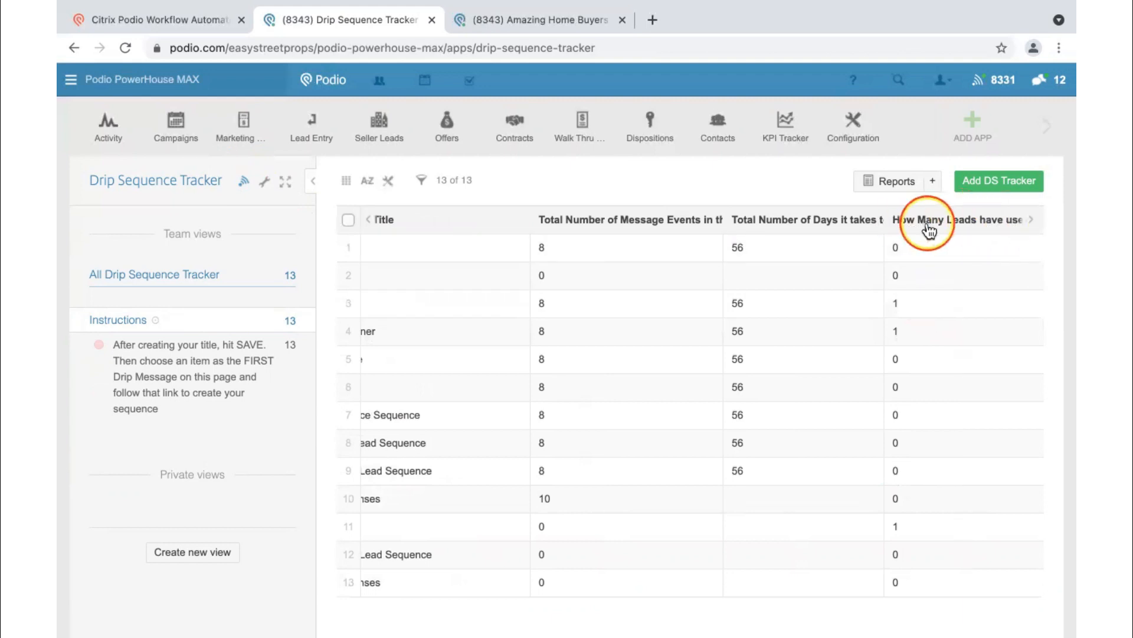
scroll(912, 320, "left", 3)
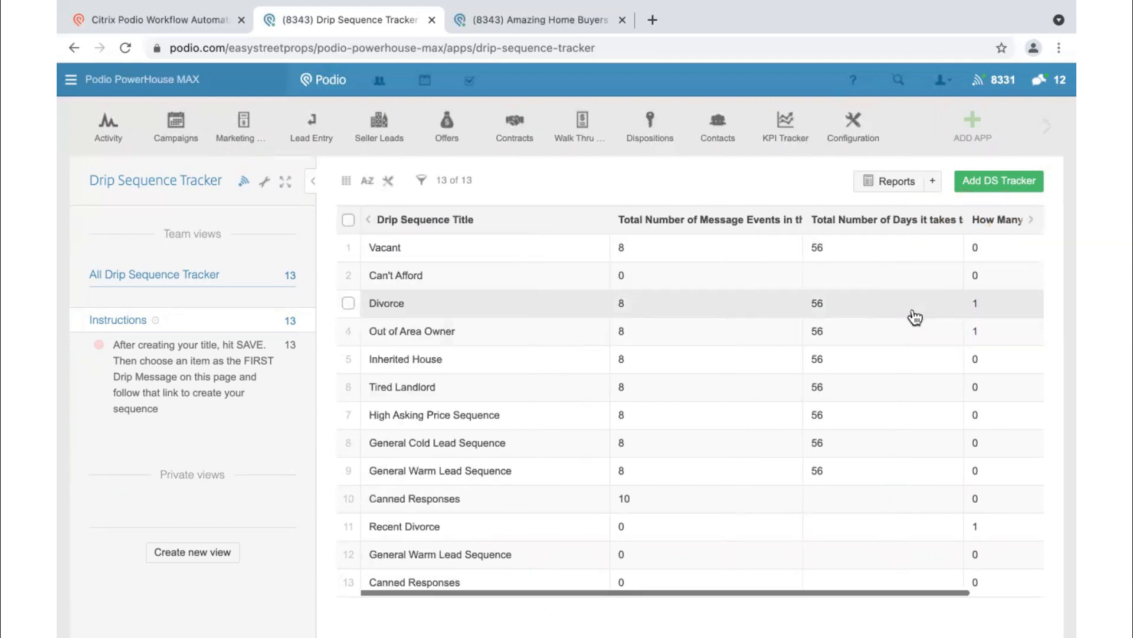
scroll(956, 329, "right", 3)
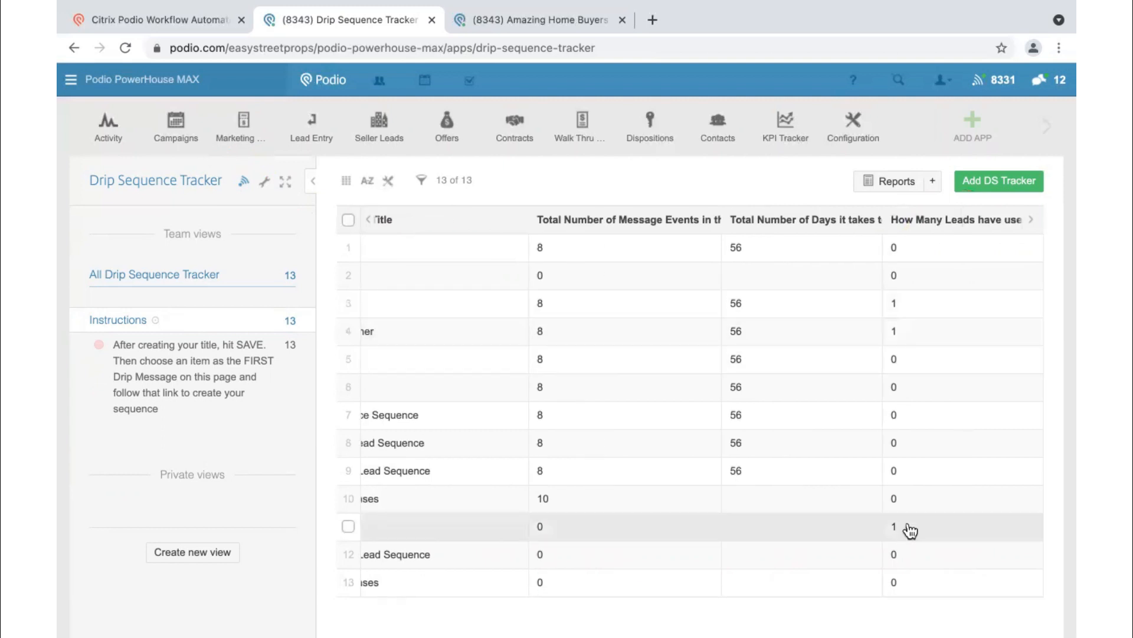
scroll(909, 530, "left", 3)
scroll(909, 530, "right", 3)
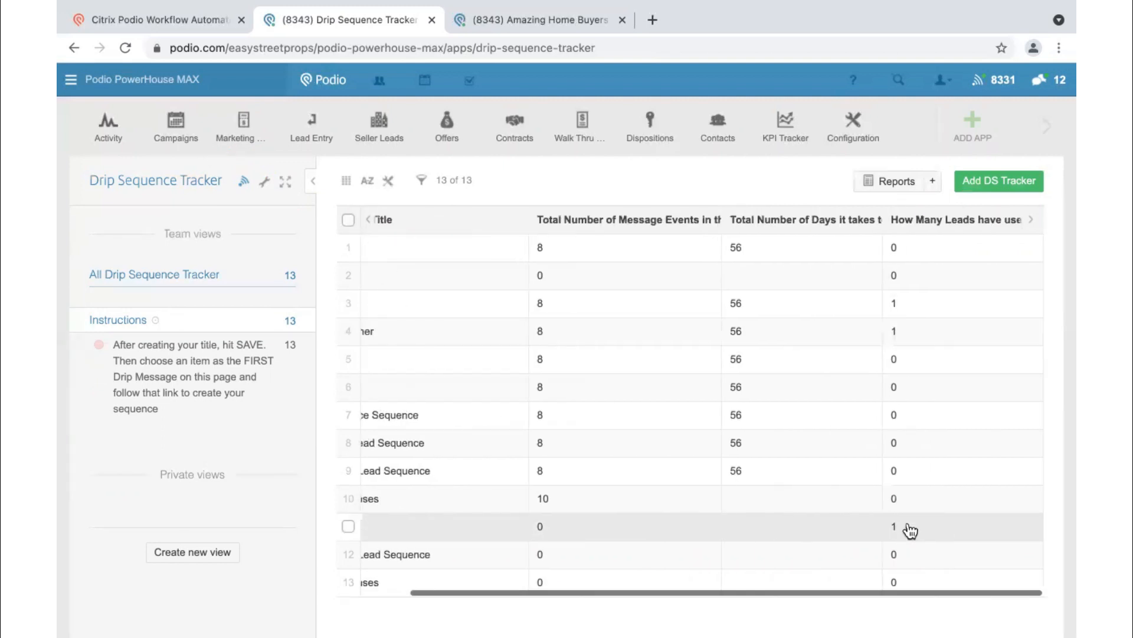
scroll(767, 310, "left", 3)
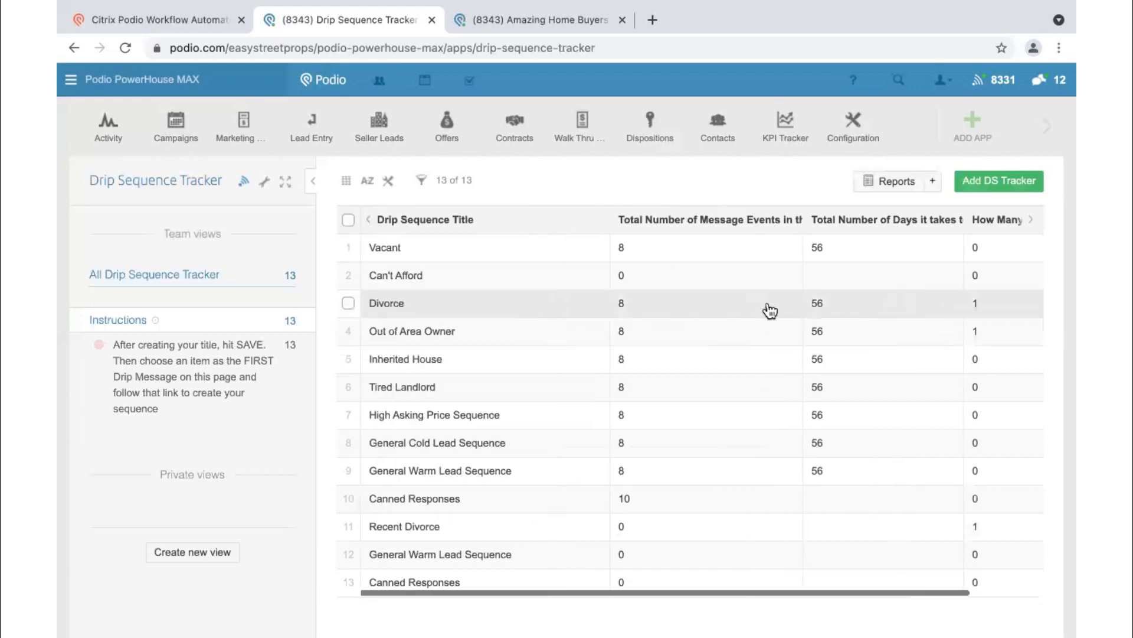
scroll(771, 310, "left", 1)
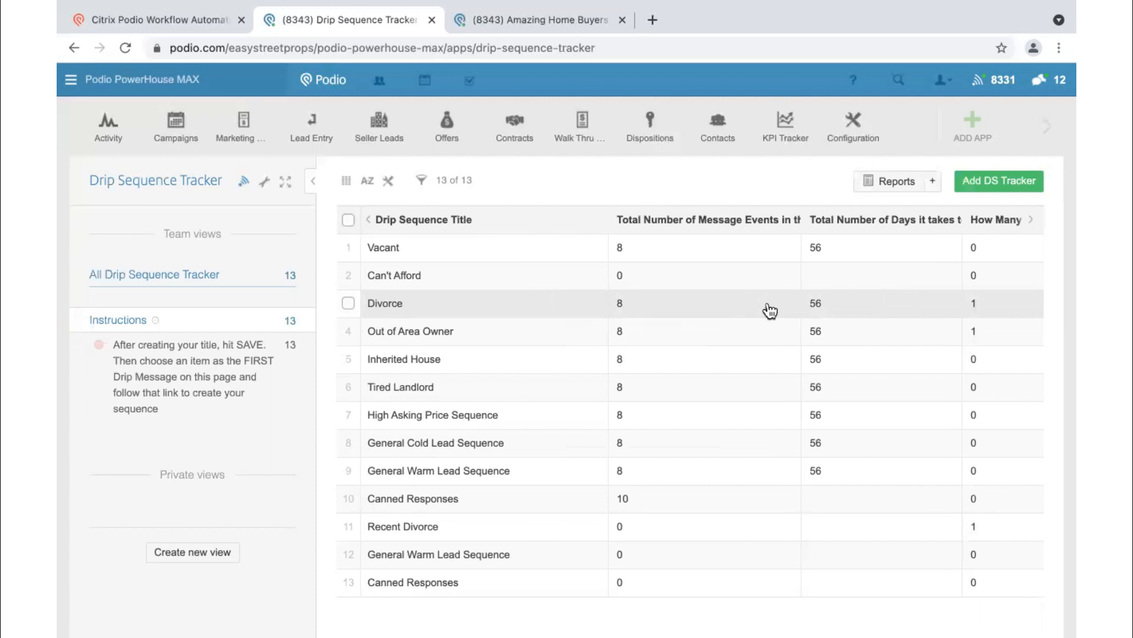
scroll(767, 309, "right", 3)
scroll(766, 311, "left", 3)
left_click(756, 310)
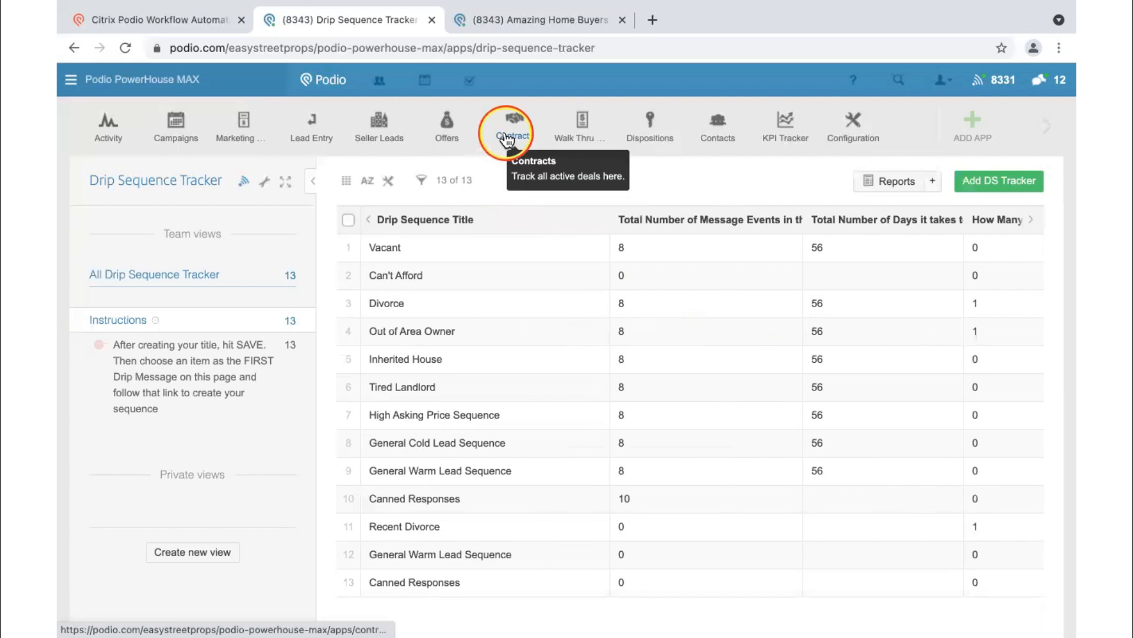
left_click(487, 349)
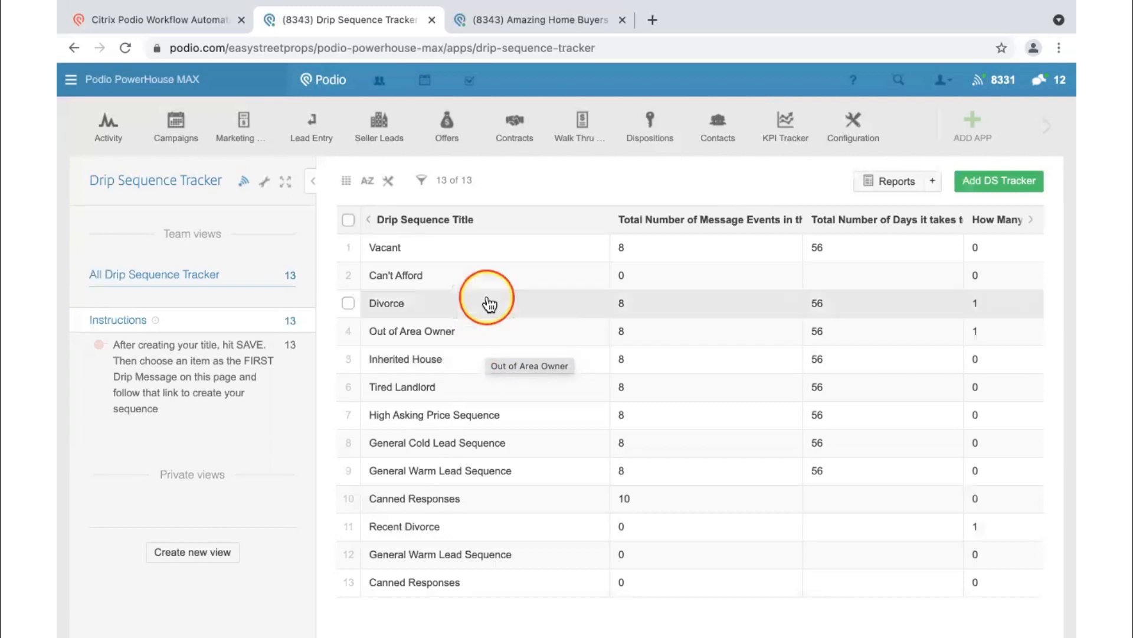
Return to the Seller Leads app and find its Drip Sequence Leads view.
left_click(1034, 136)
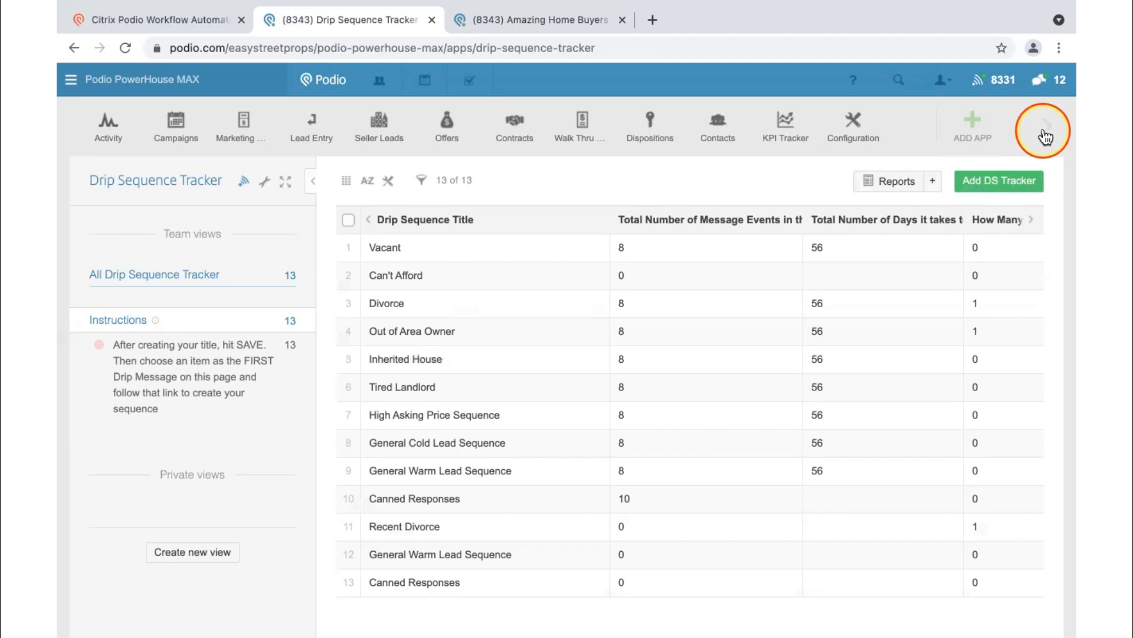
left_click(379, 125)
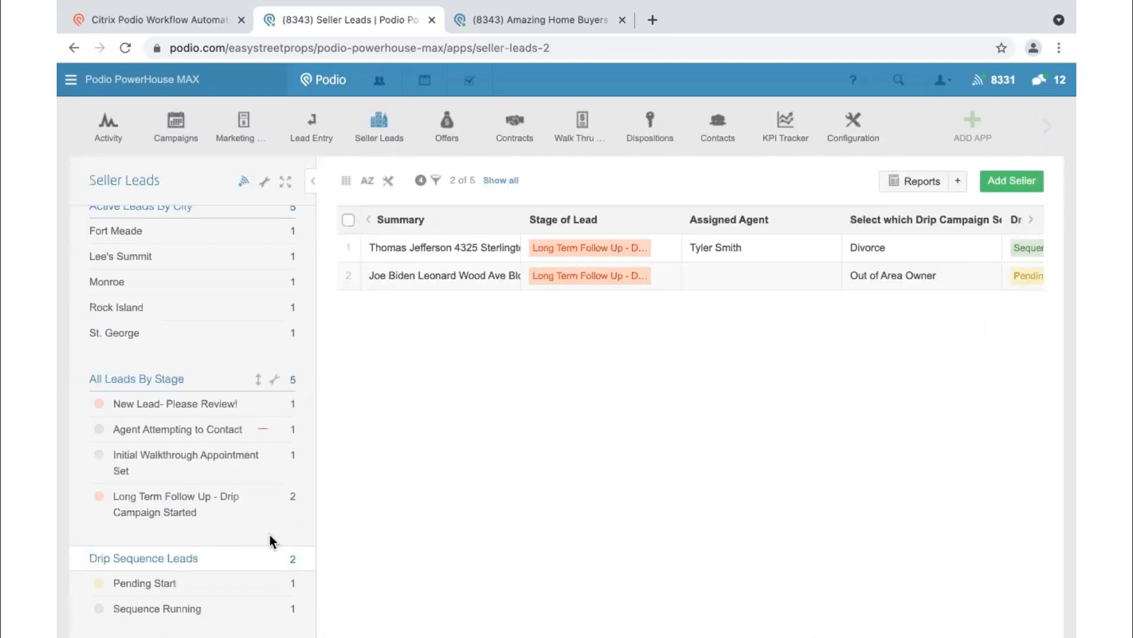
scroll(268, 529, "down", 3)
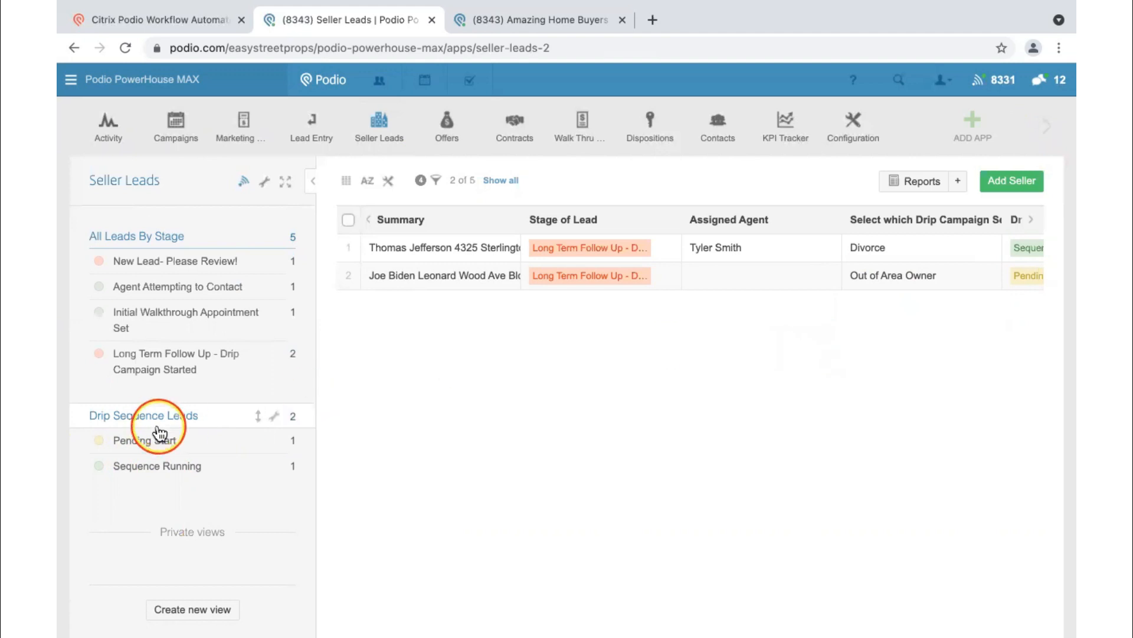
Split the Drip Sequence Leads view by "Date that next Drip Message will be sent" with daily grouping, and save the view.
left_click(275, 421)
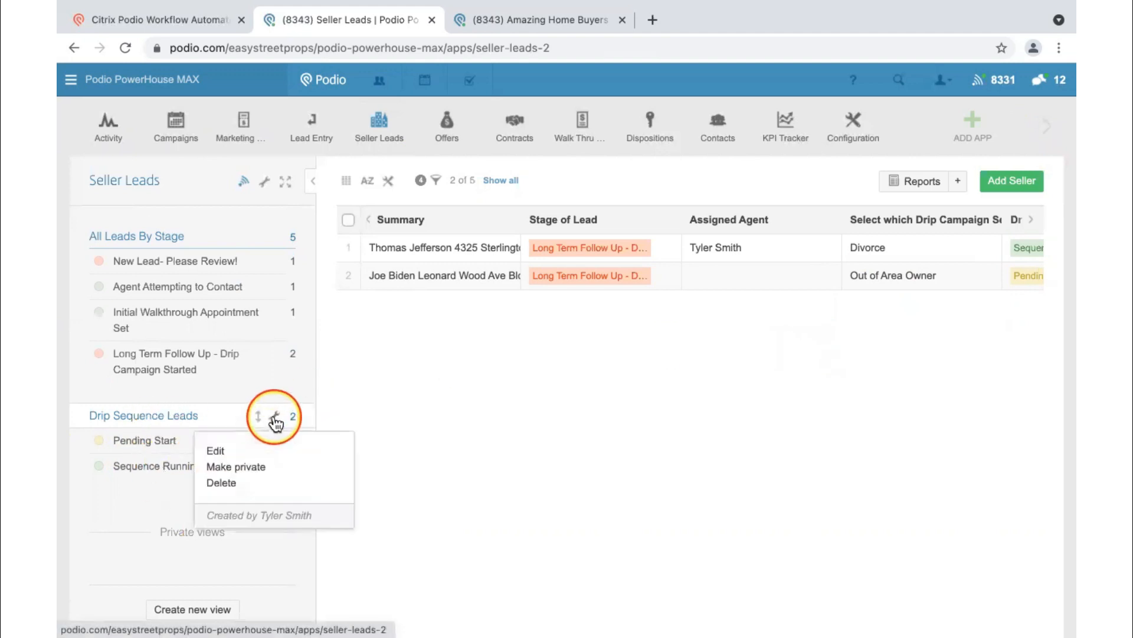
left_click(217, 452)
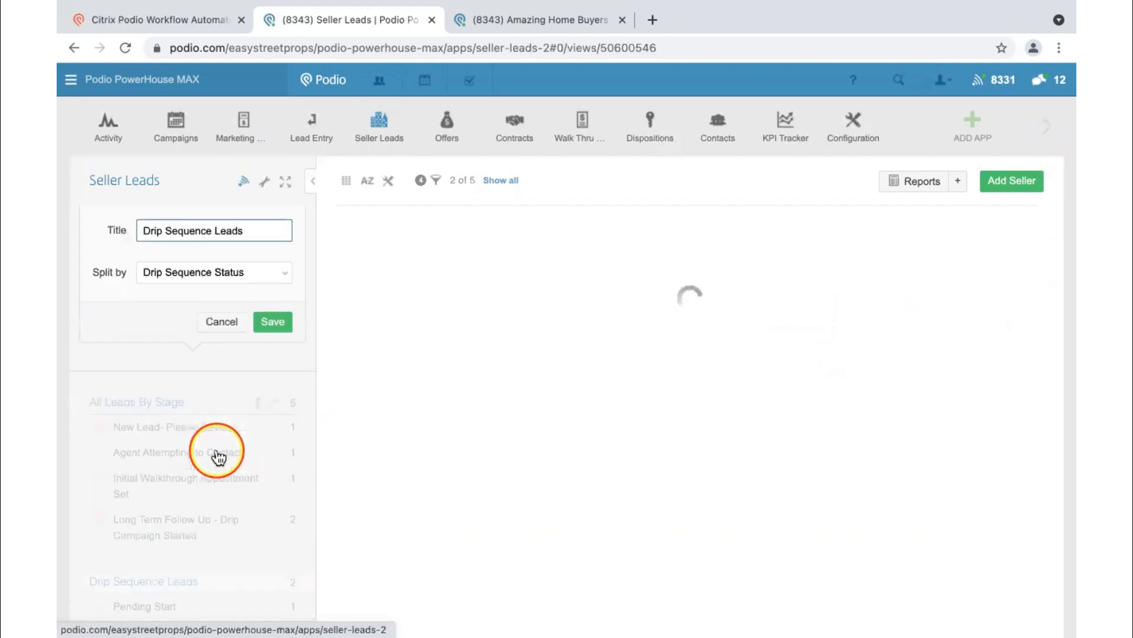
left_click(174, 275)
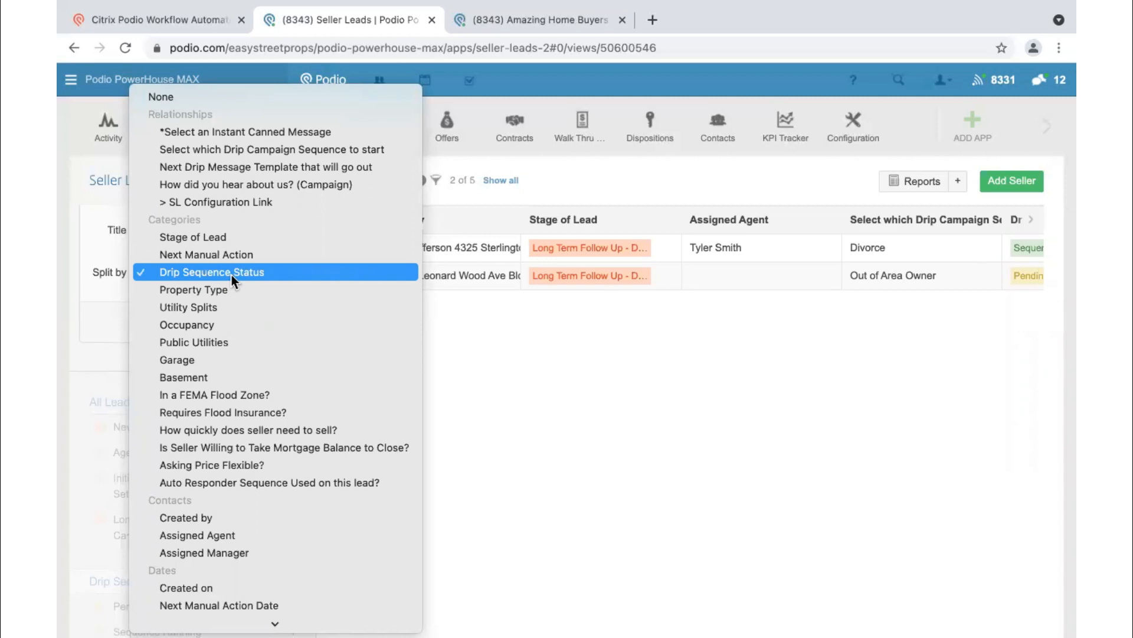
scroll(232, 274, "down", 5)
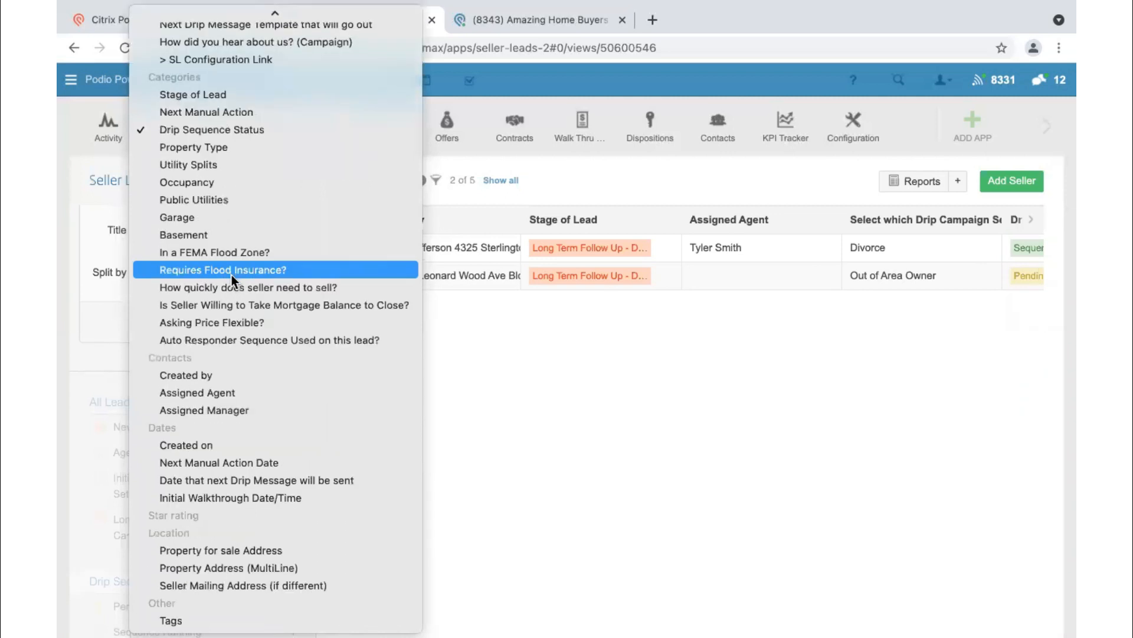
left_click(293, 483)
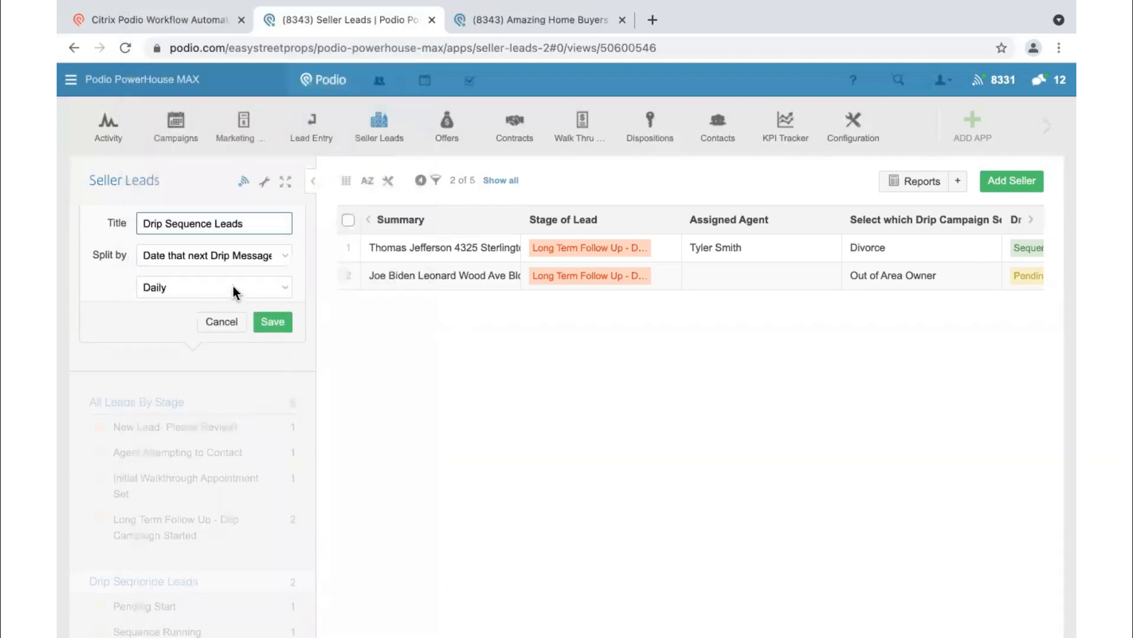
left_click(235, 289)
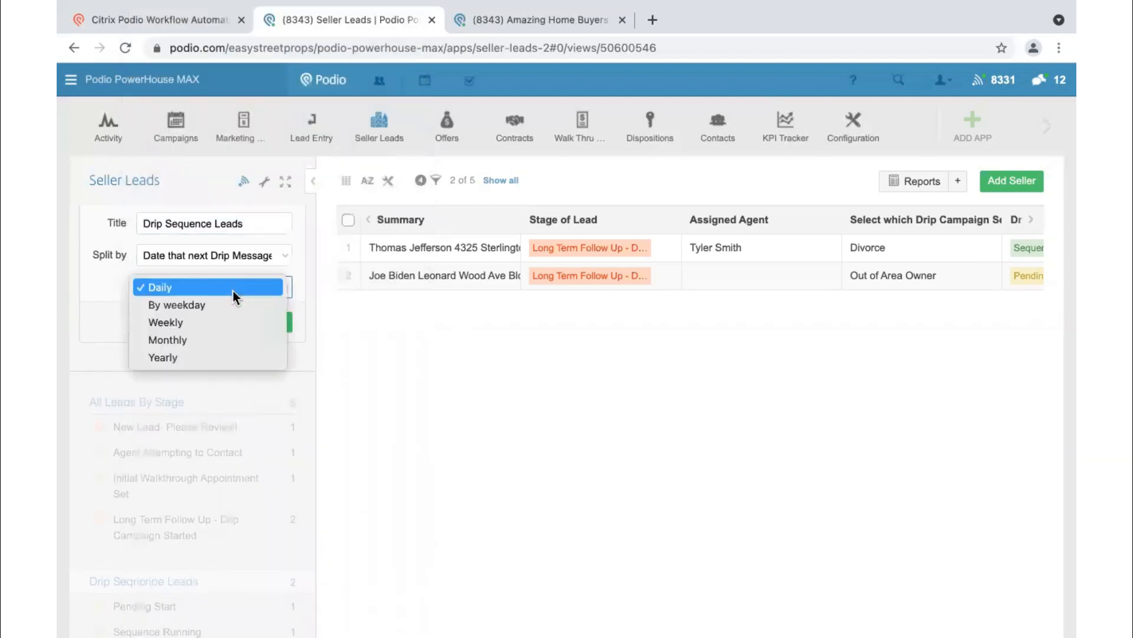
left_click(104, 282)
left_click(273, 322)
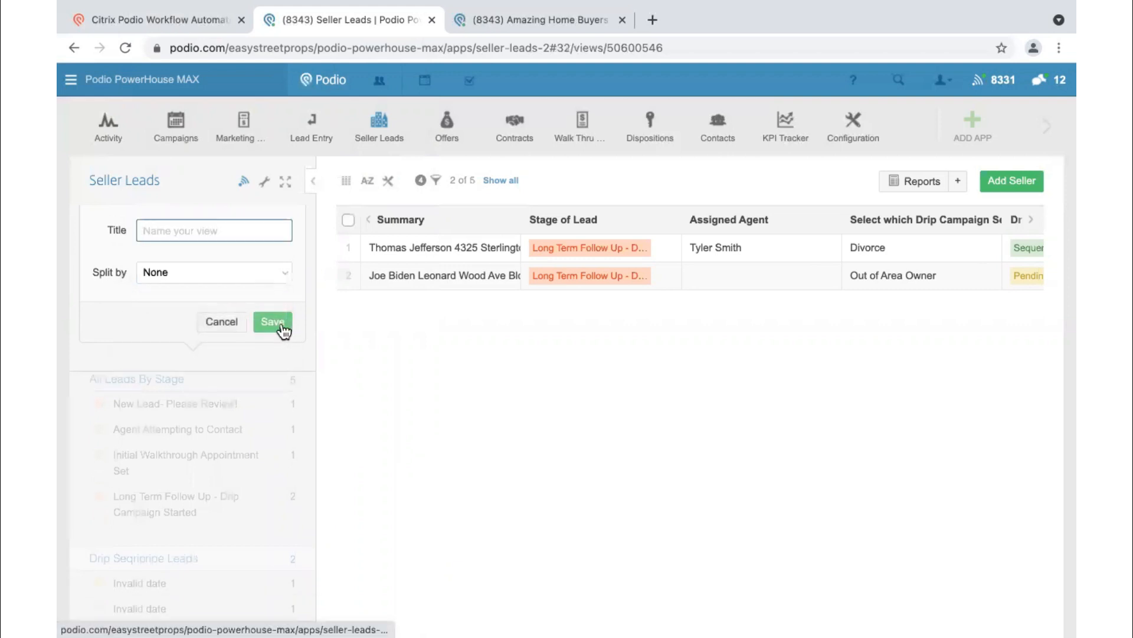